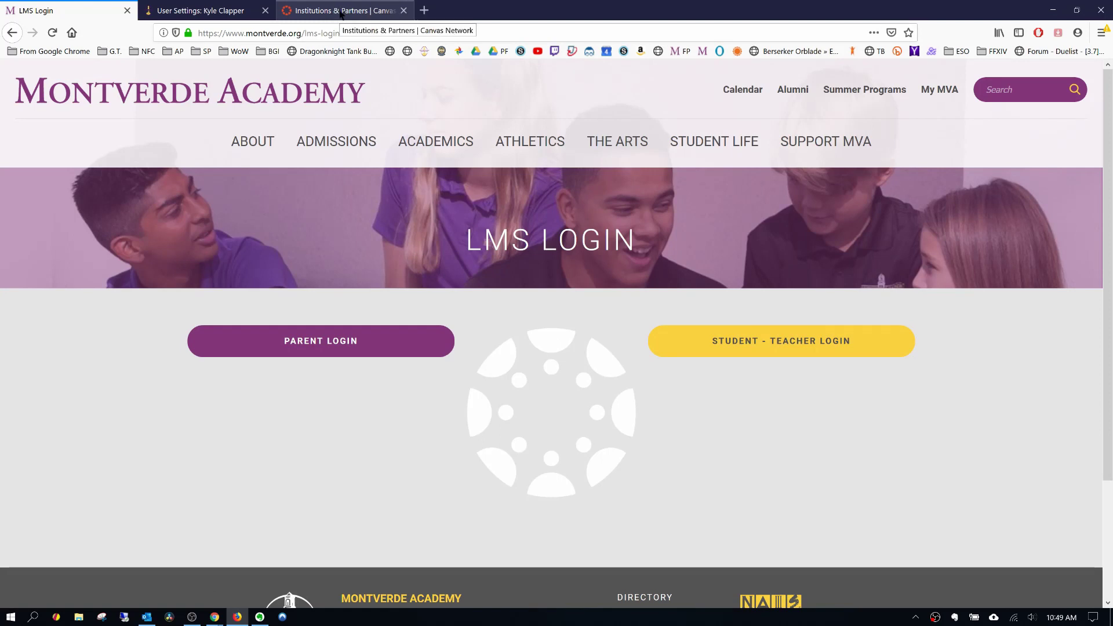
Look through the Canvas Network list of institutions and partners, and return to the school's LMS Login page
left_click(340, 12)
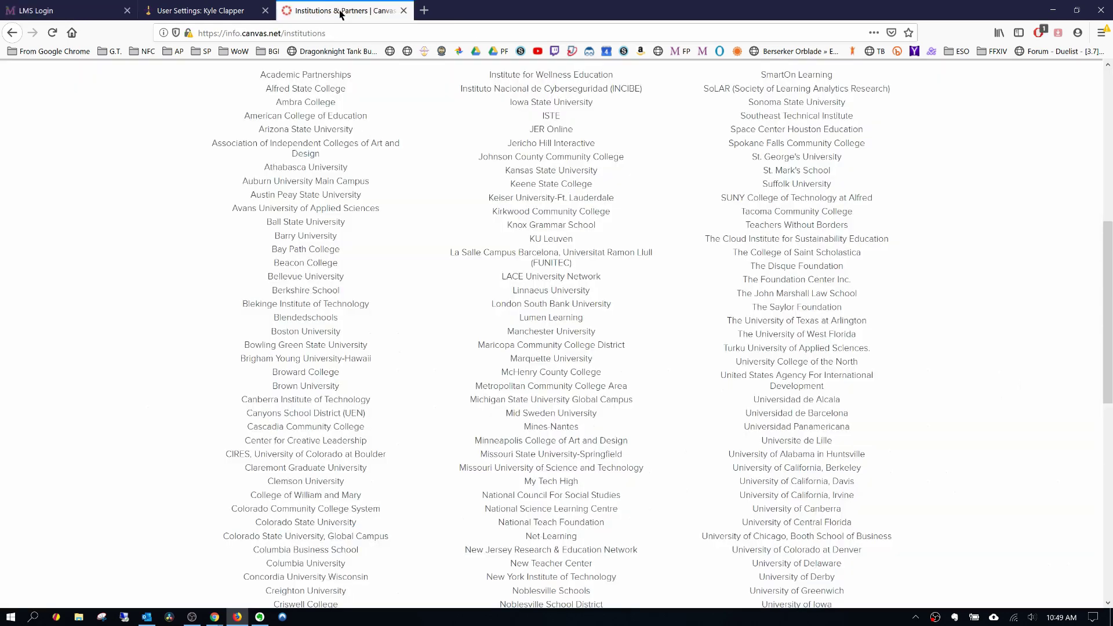
scroll(264, 244, "down", 3)
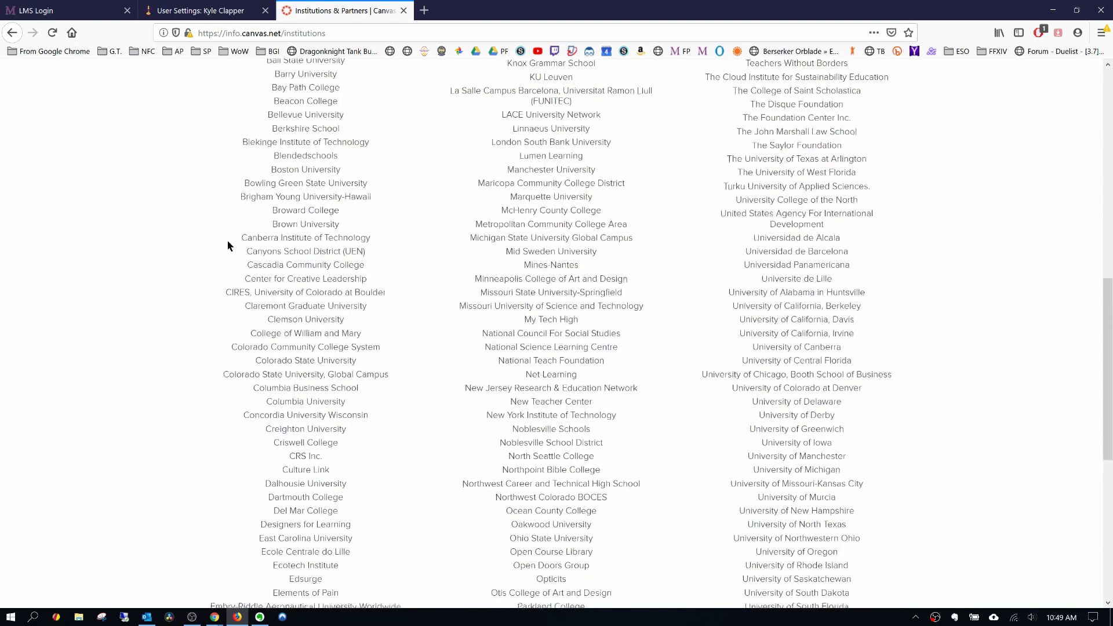
scroll(199, 218, "up", 2)
left_click(49, 7)
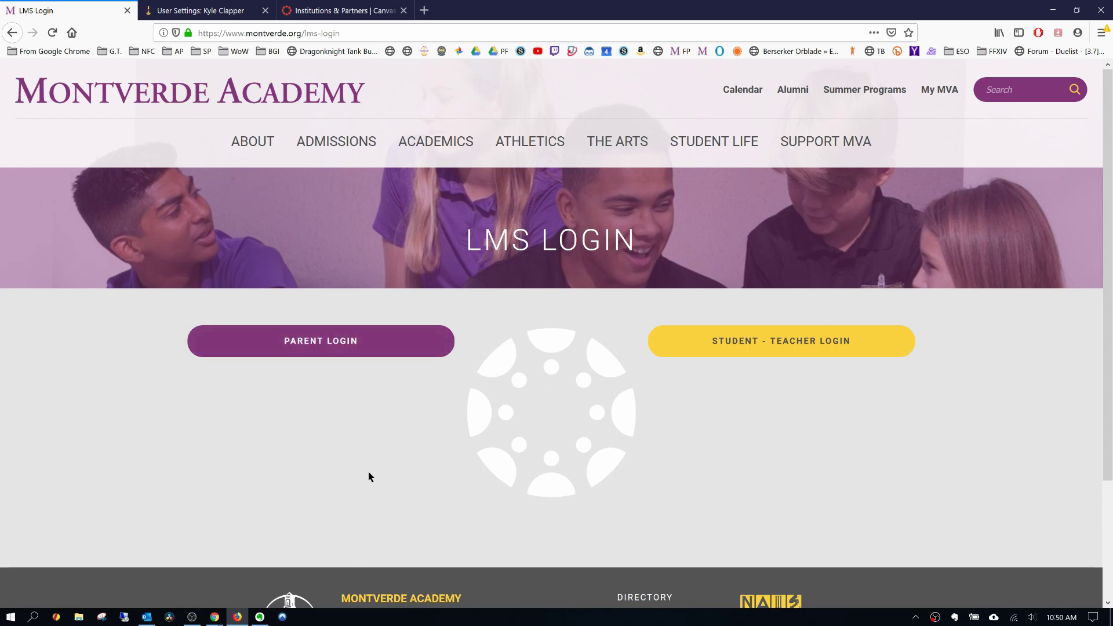
In the signed-in Canvas account, go to the Dashboard and open the account's user settings containing the Pair with Observer option
left_click(217, 7)
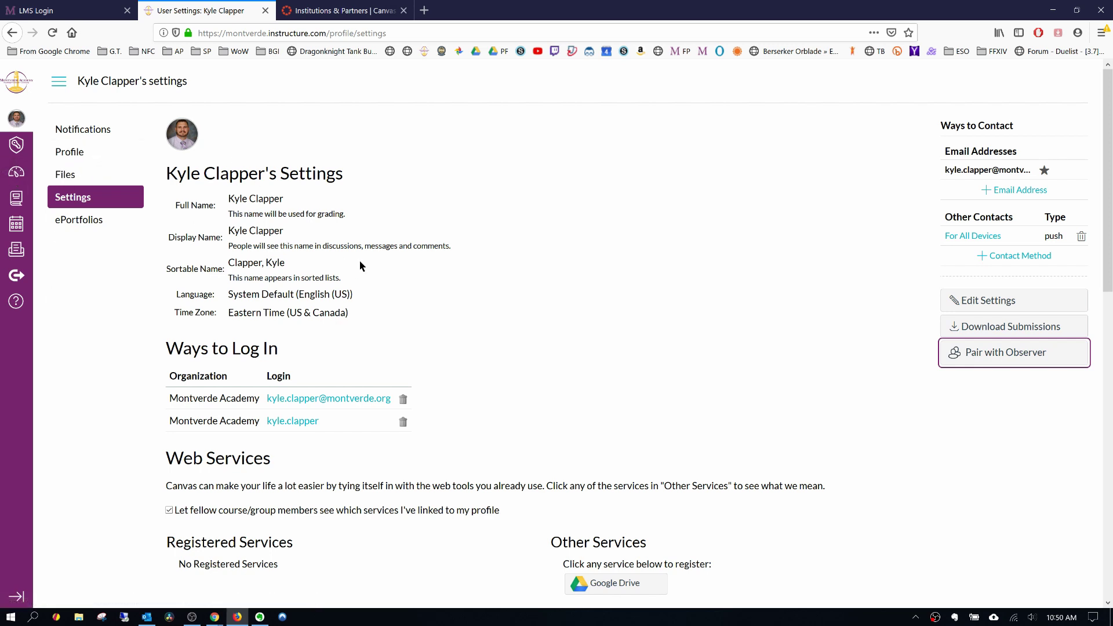
left_click(16, 173)
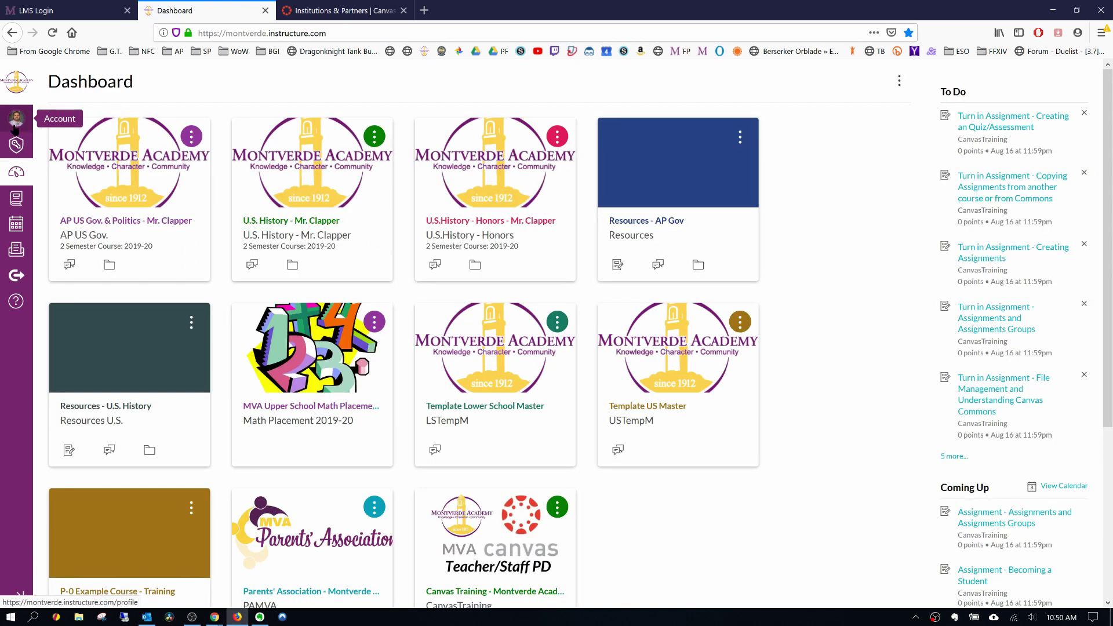
left_click(16, 120)
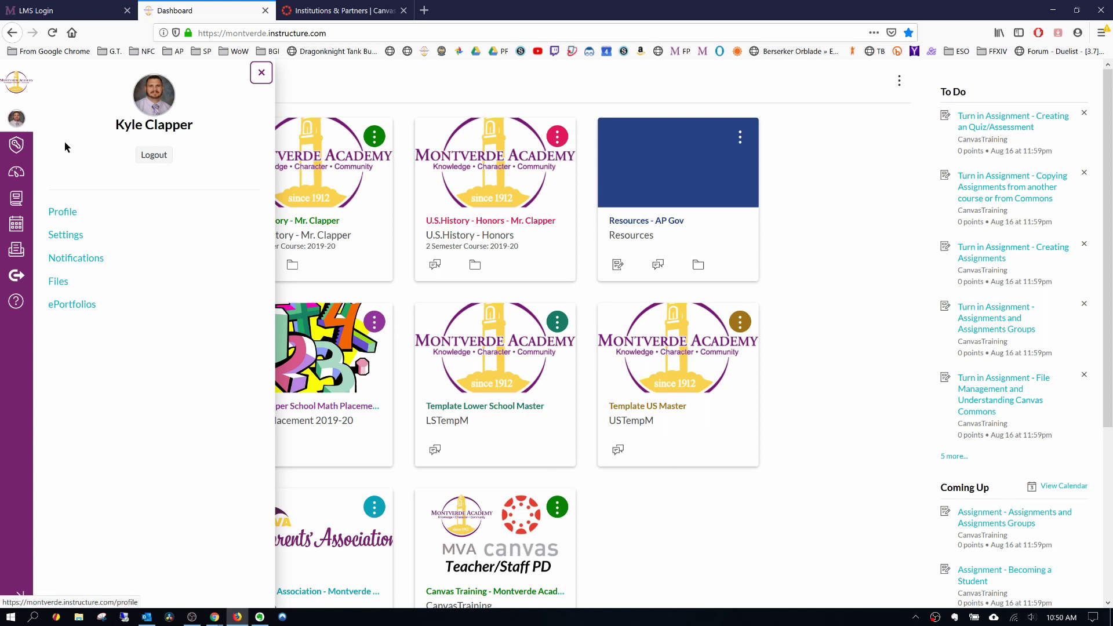
left_click(65, 239)
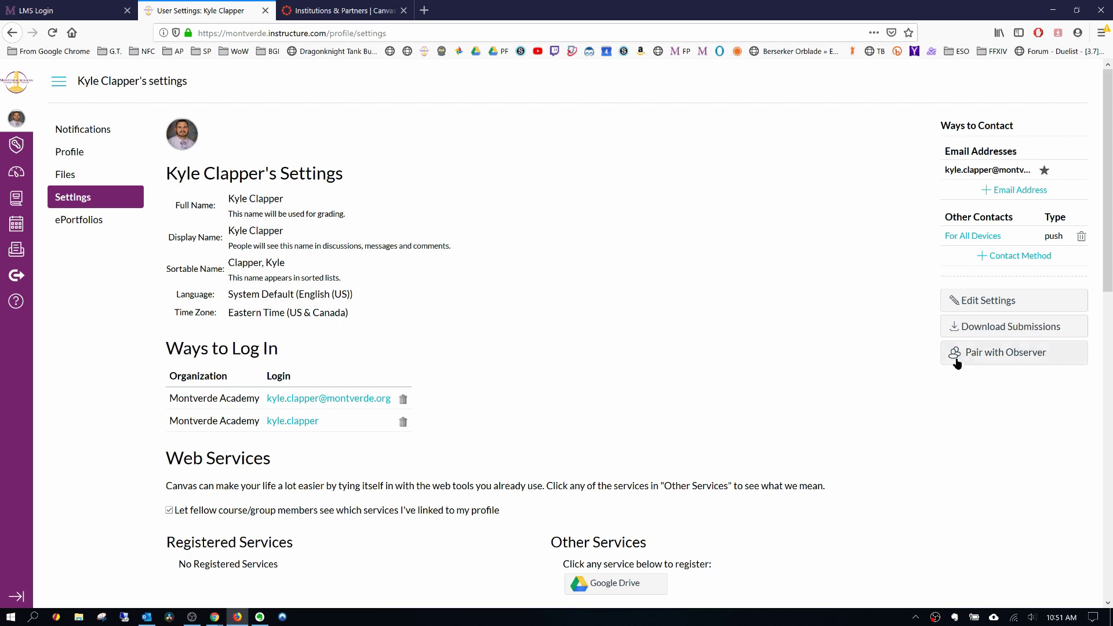
Open the Parent Signup form from the LMS Login page's parent login and go to its Student Pairing Code field
left_click(69, 13)
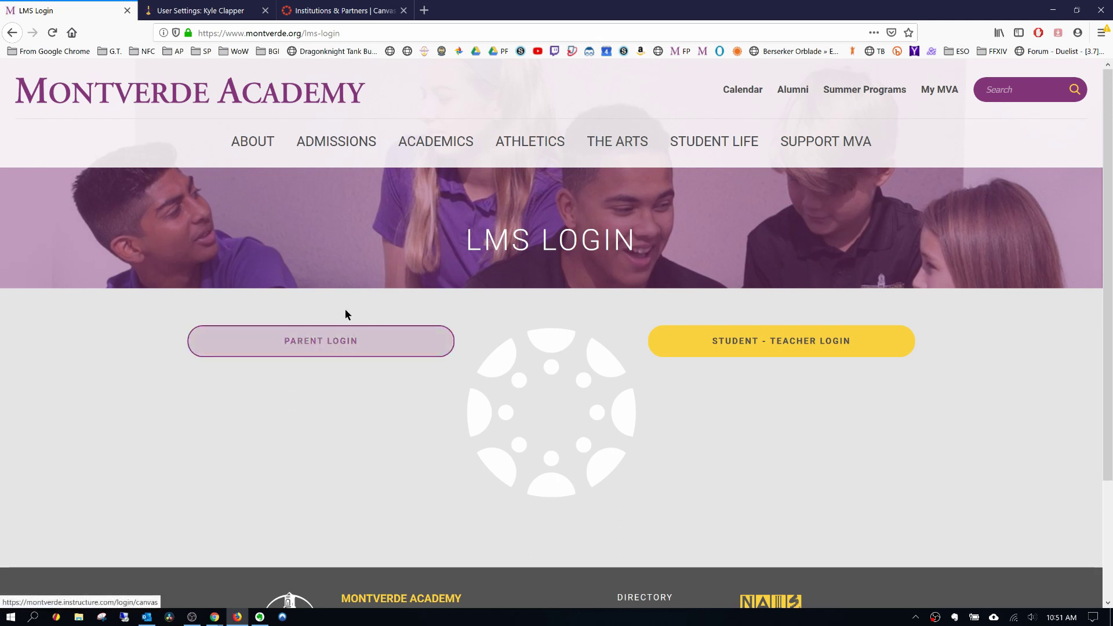
left_click(313, 348)
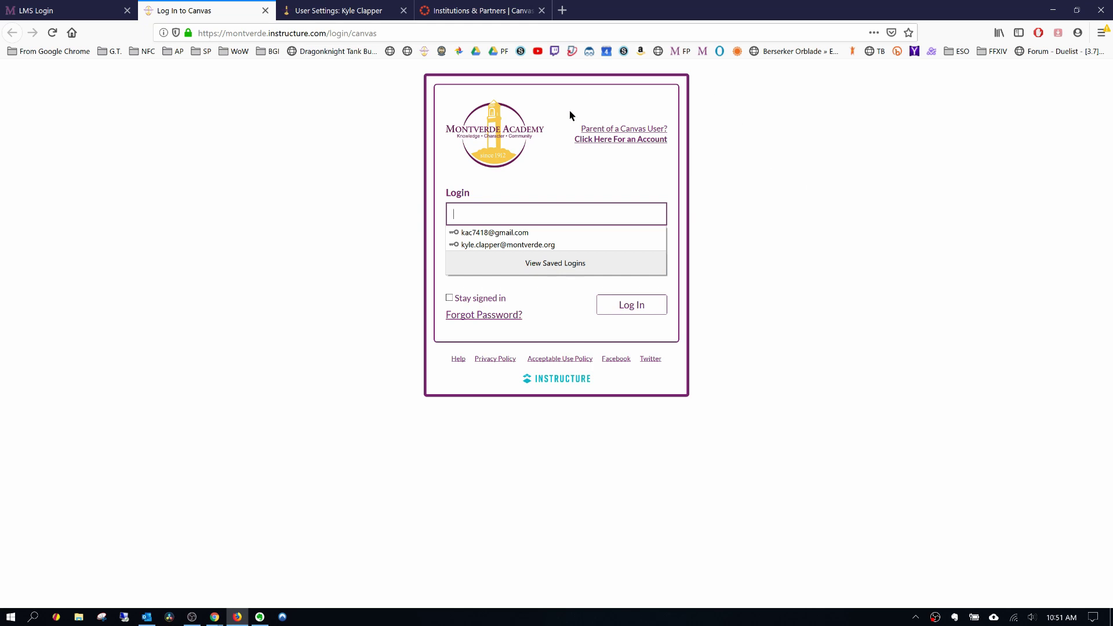
left_click(623, 142)
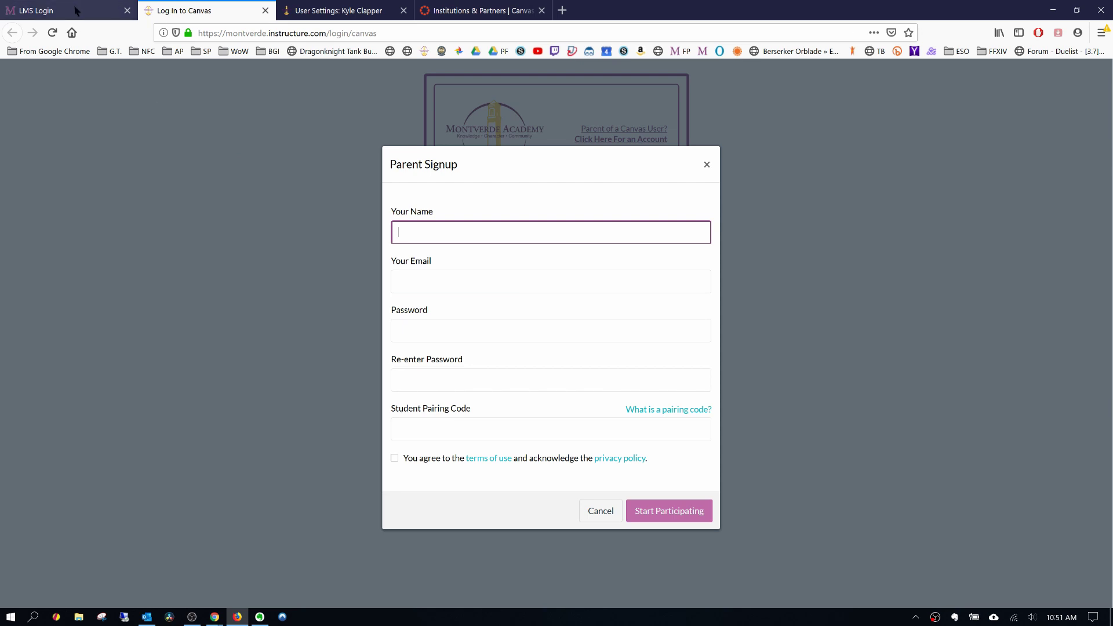
left_click(430, 430)
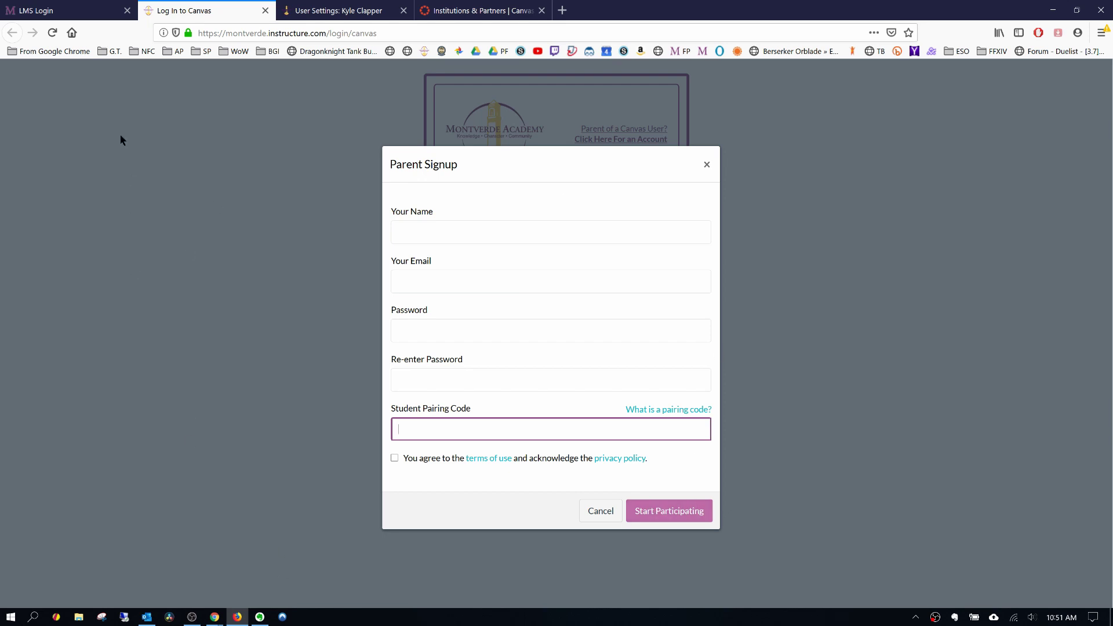
Reopen the parent login from the LMS Login page and log in with the parent's saved e-mail and password
left_click(80, 12)
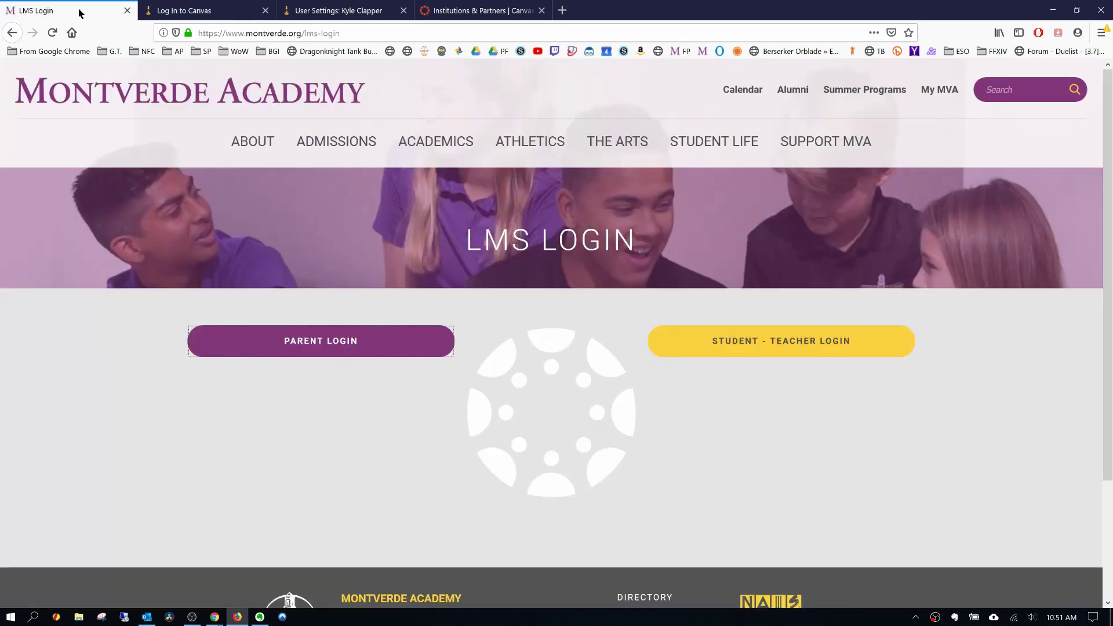
left_click(310, 343)
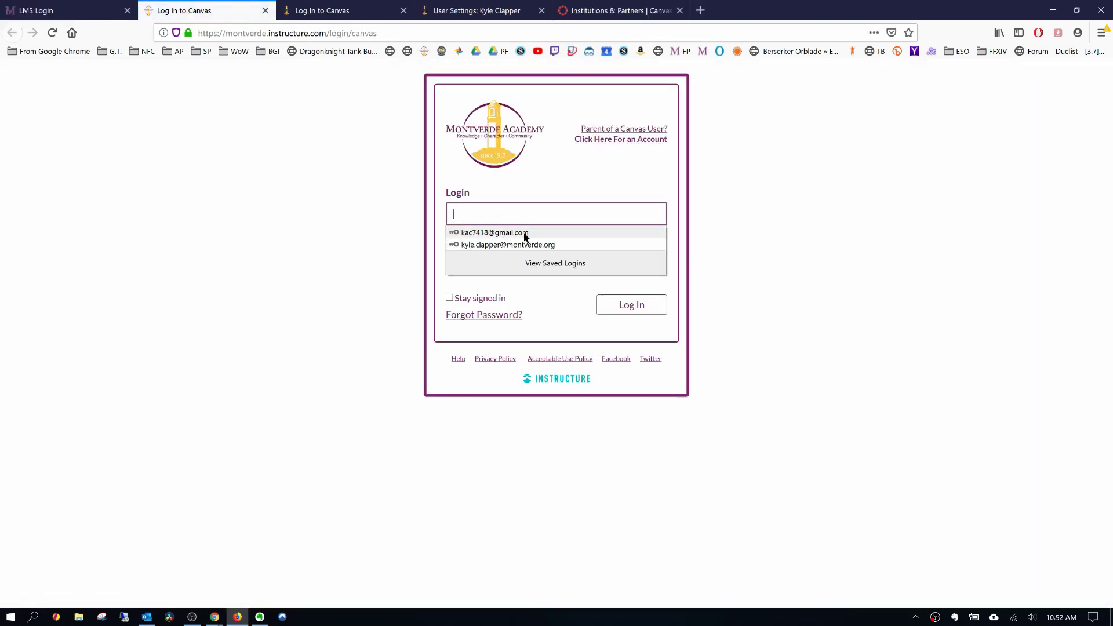
left_click(502, 234)
left_click(626, 306)
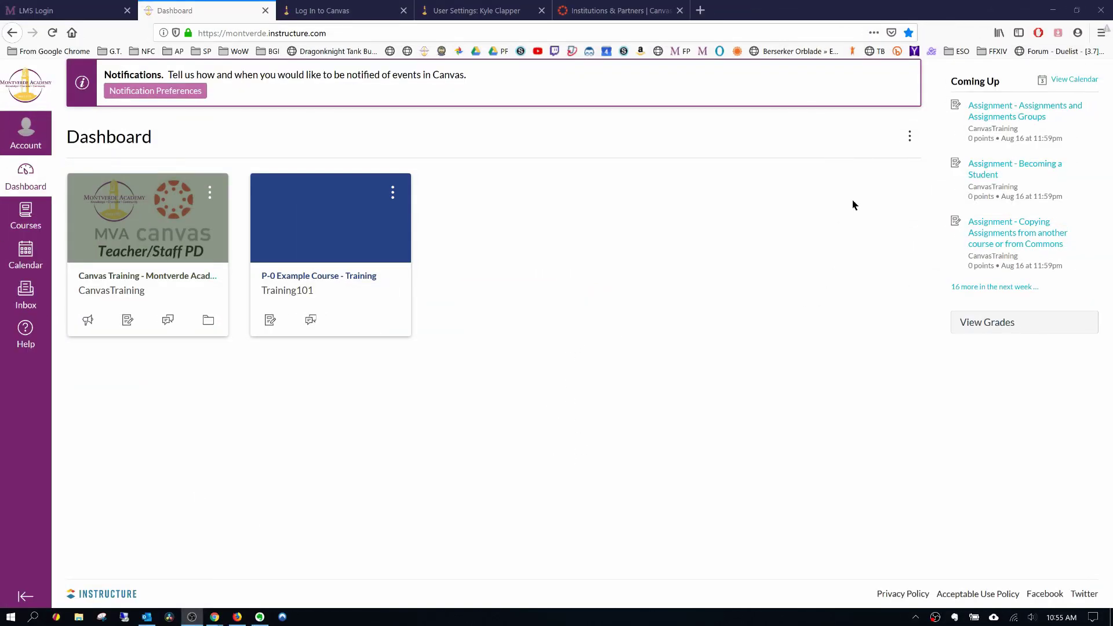
Switch the Dashboard view to Recent Activity and back to Card View
left_click(908, 136)
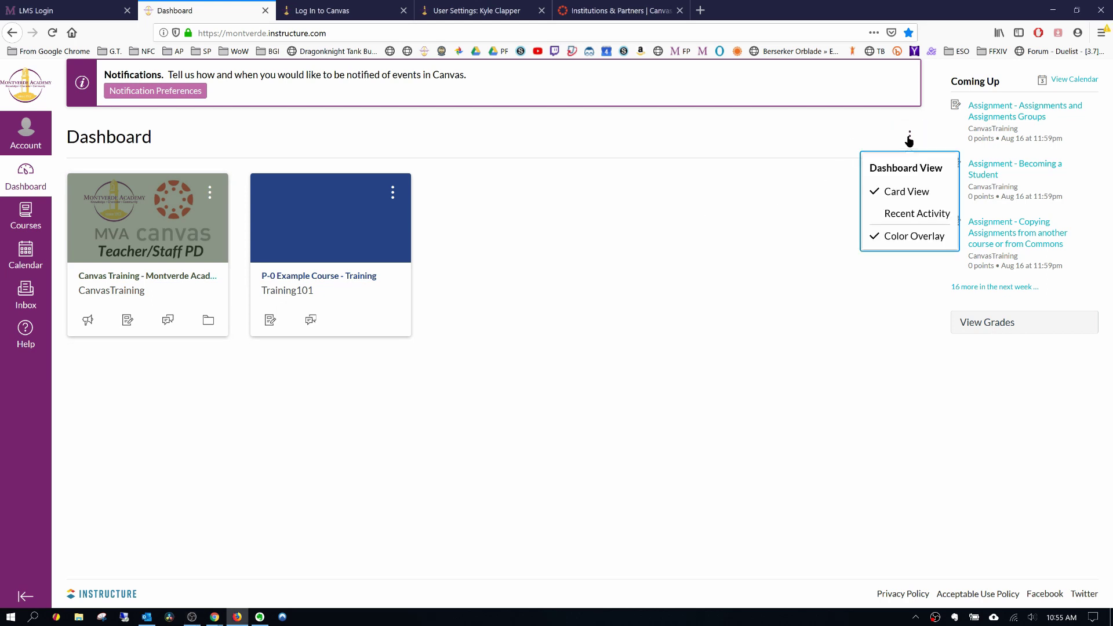
left_click(900, 214)
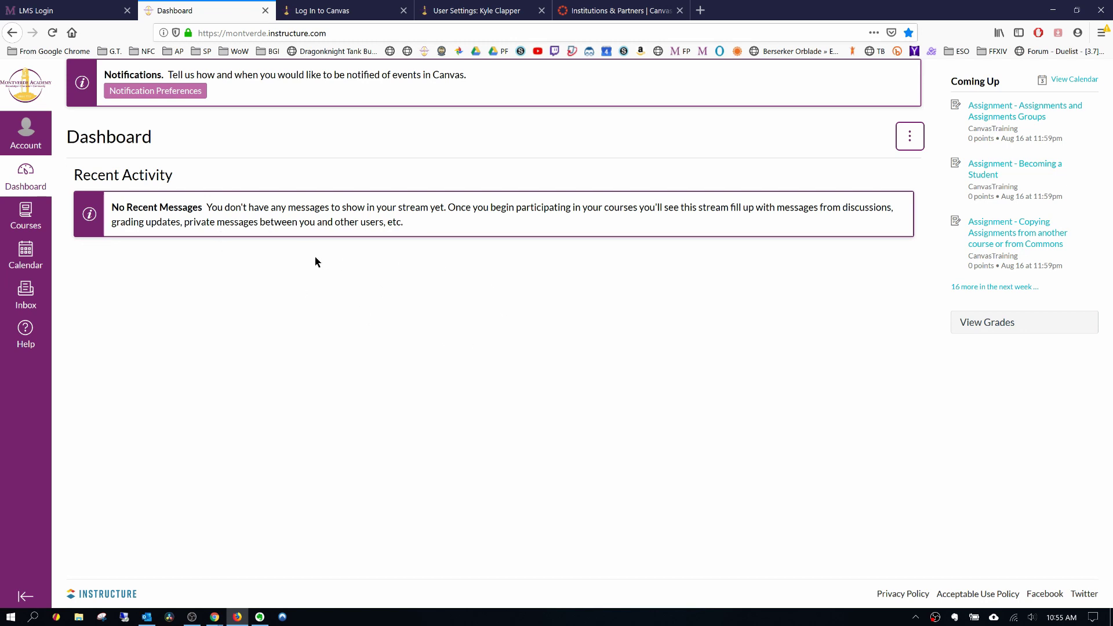
left_click(908, 137)
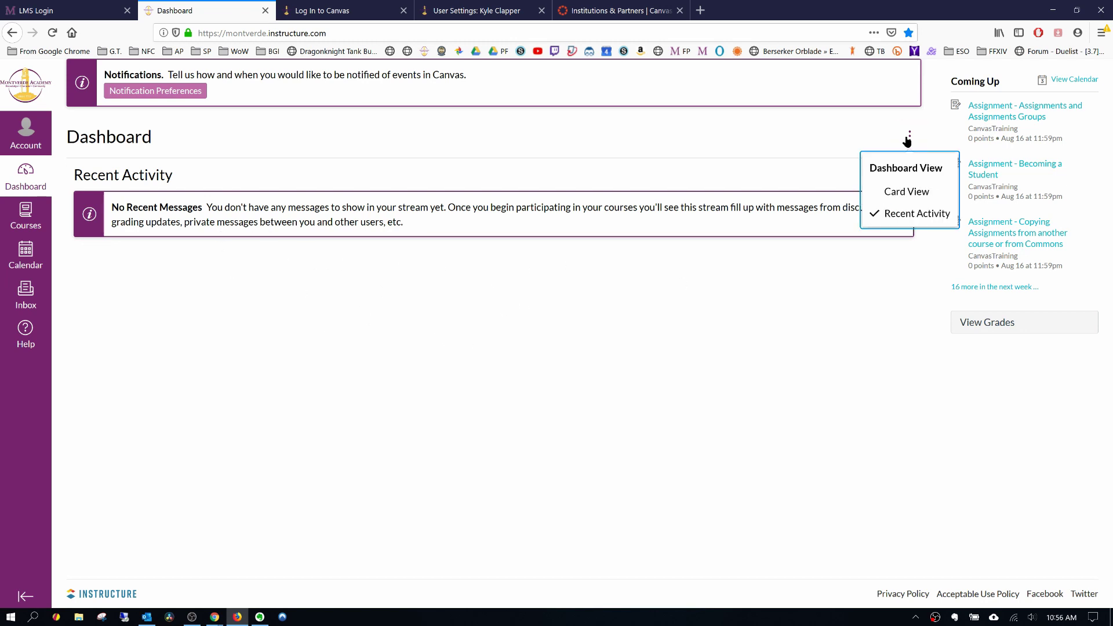
left_click(907, 192)
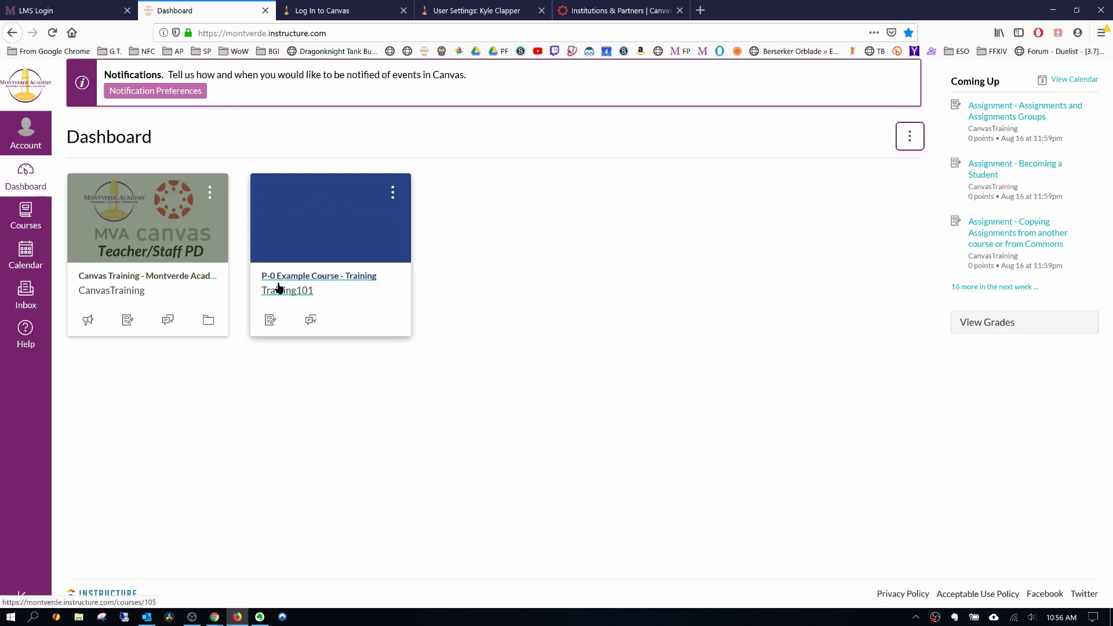
View the grades of the linked student accounts, and open the Grades page of the Canvas Training course from the Dashboard
left_click(993, 323)
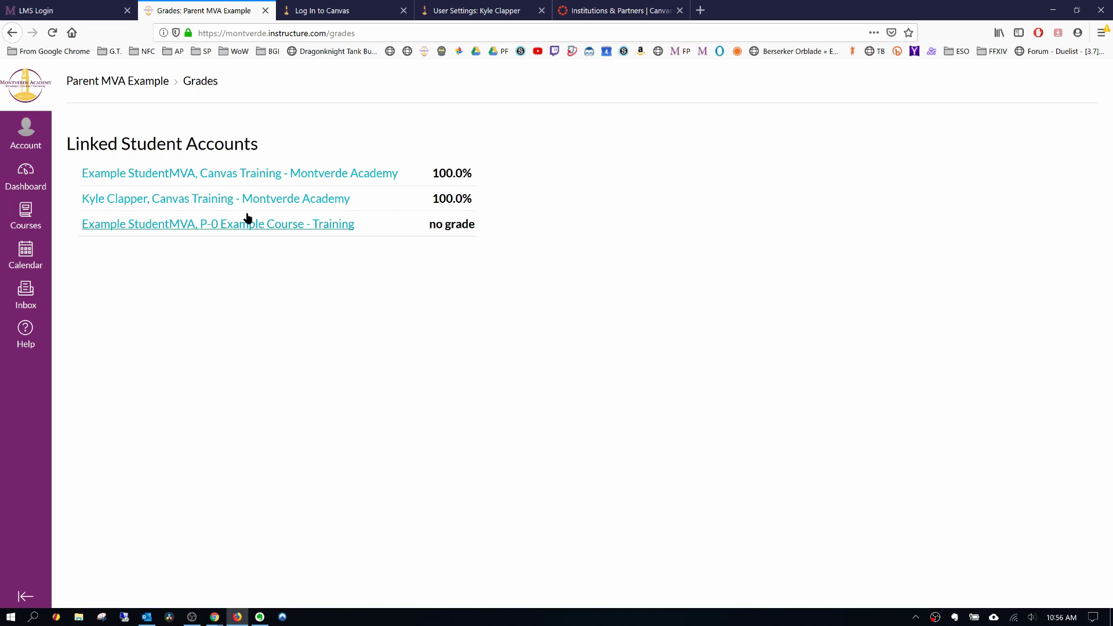
left_click(25, 173)
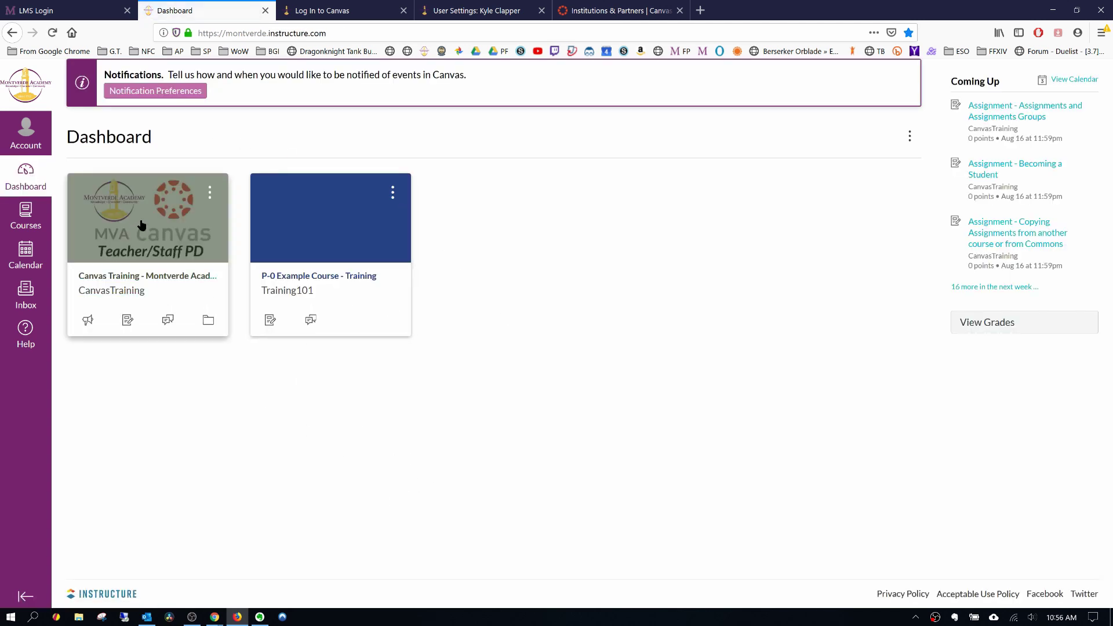
left_click(156, 232)
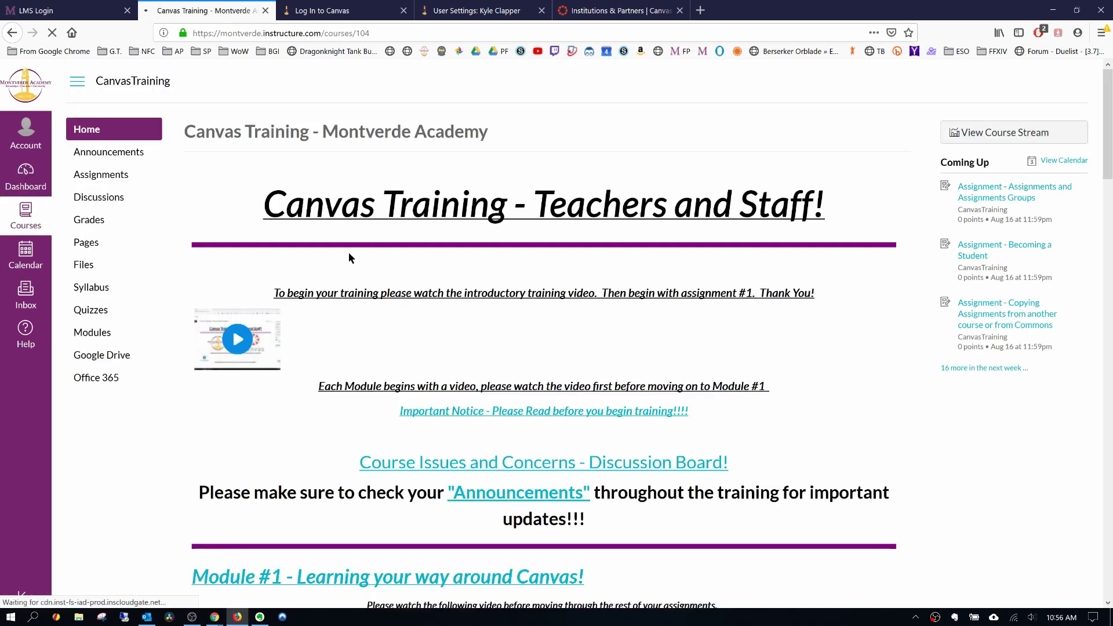
left_click(90, 216)
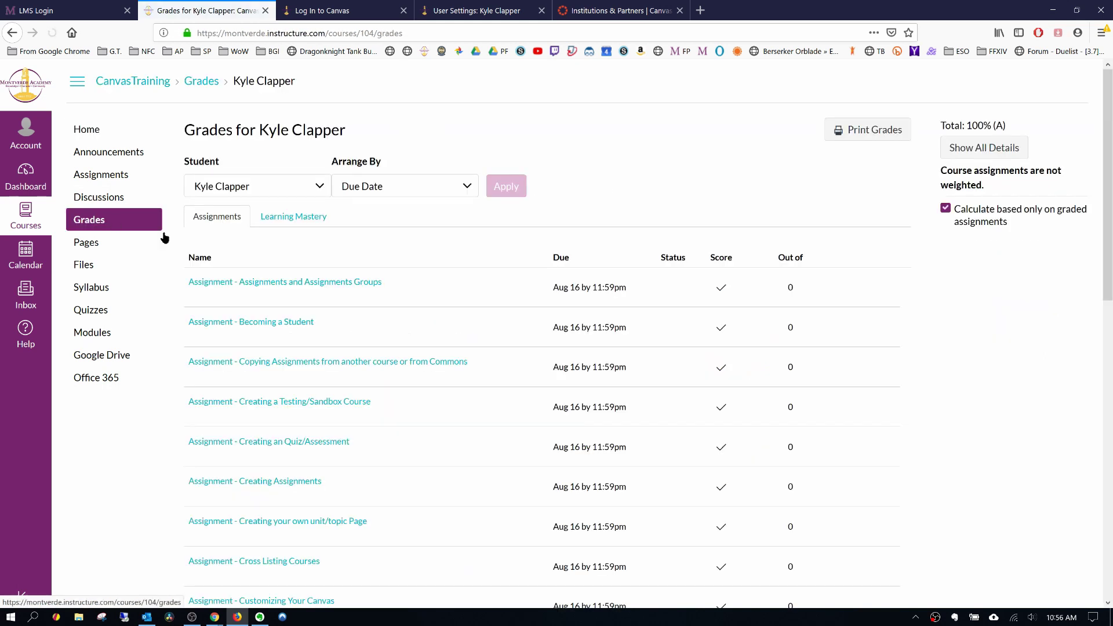
Select the other linked student in the course grades, switch back to the first student, and look through the assignment scores
left_click(231, 191)
left_click(222, 231)
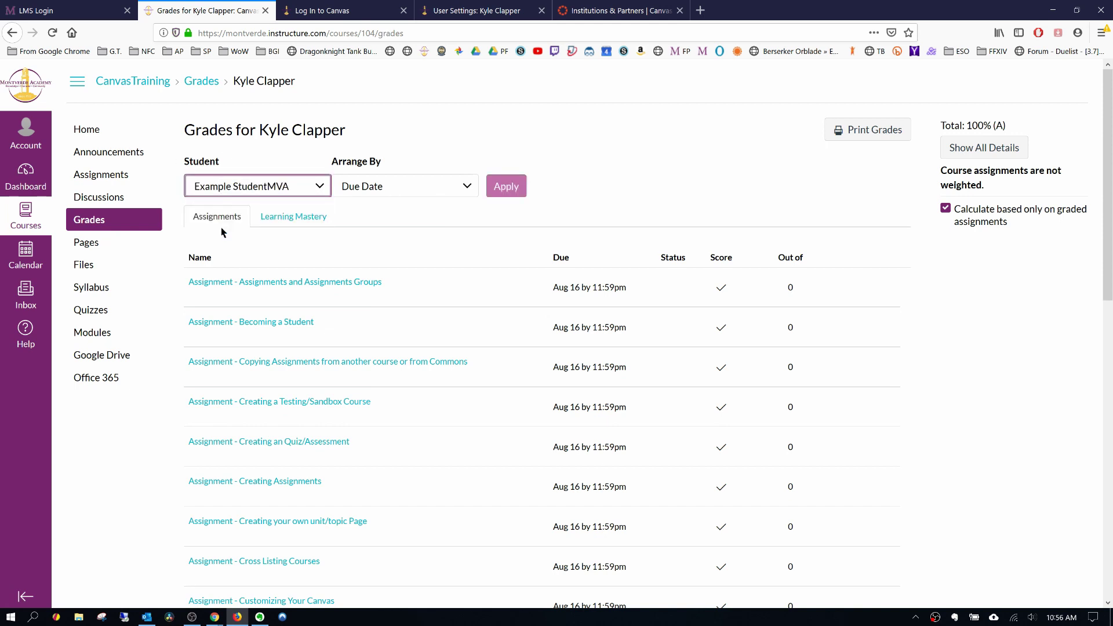
left_click(279, 191)
left_click(258, 209)
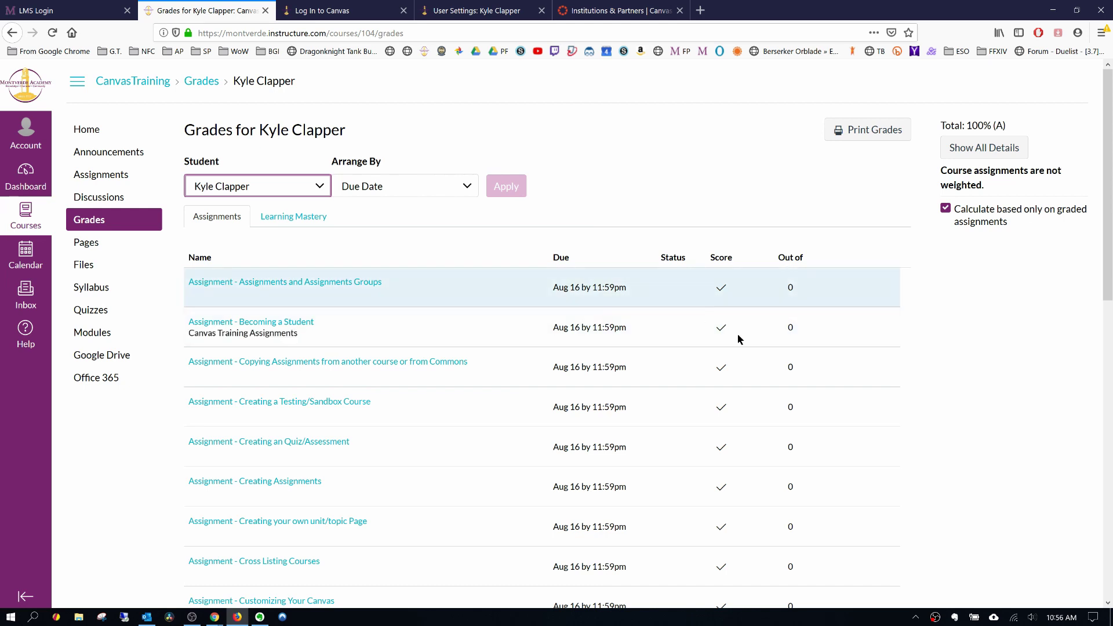
scroll(351, 388, "down", 3)
scroll(350, 388, "up", 3)
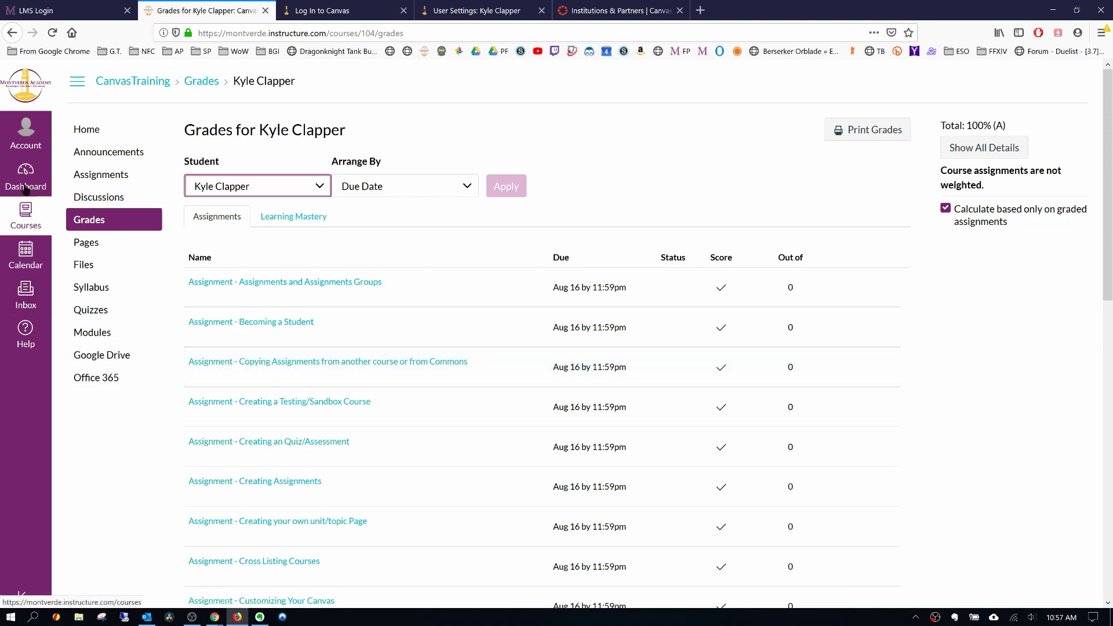
Open the parent account's settings and go to the Observing section
left_click(29, 134)
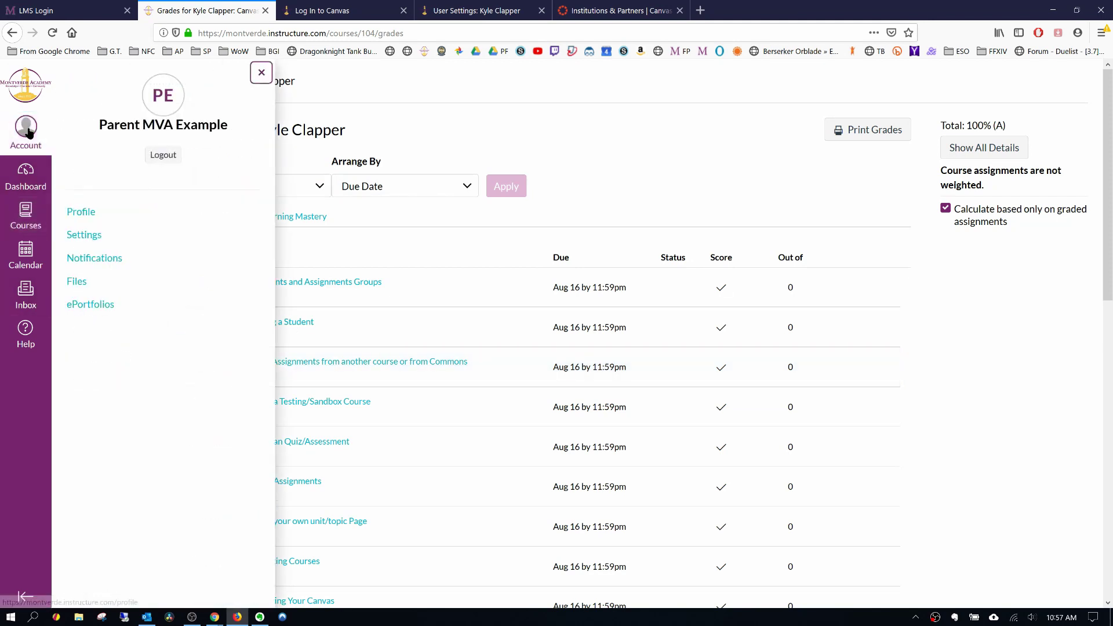
left_click(82, 235)
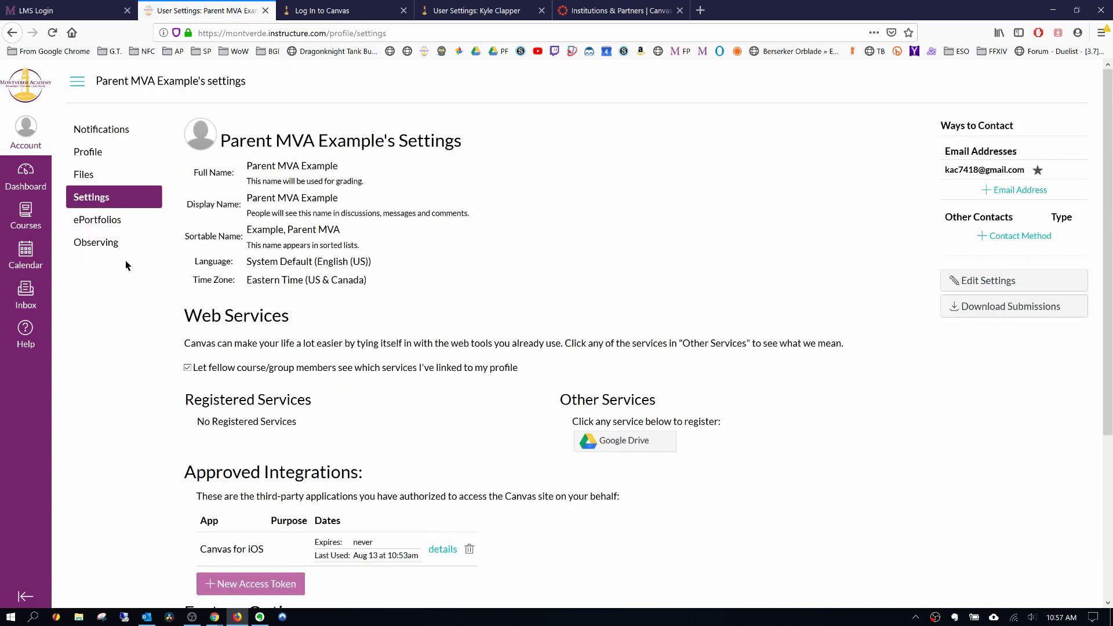
left_click(97, 247)
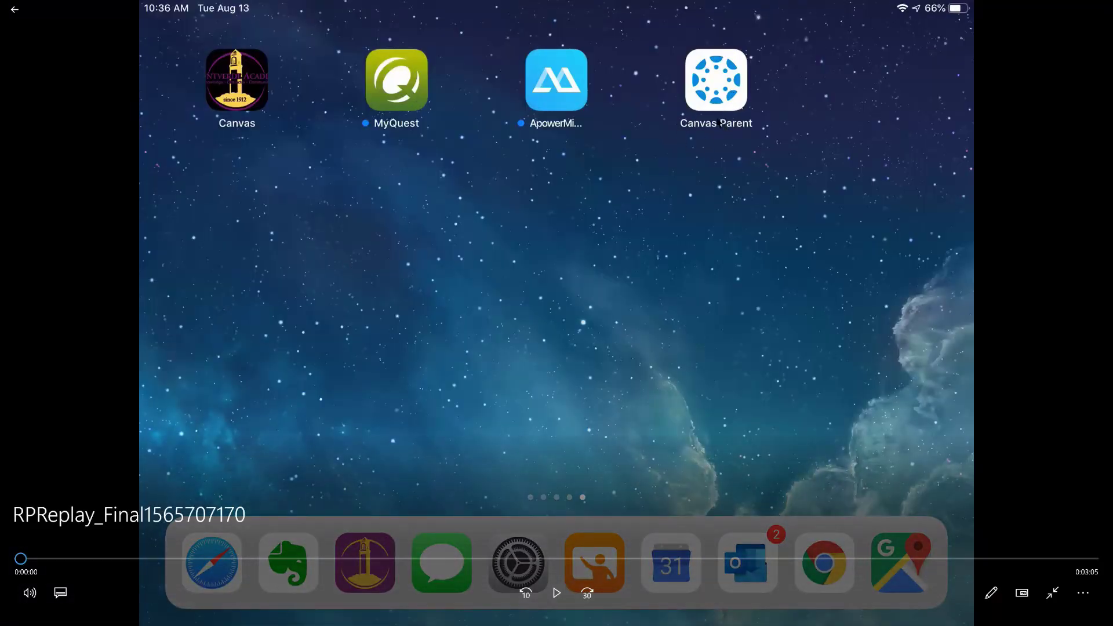
In the video player, play the opening of the Canvas Parent app recording, rewind it, and move to the school search at 0:00:03
left_click(555, 591)
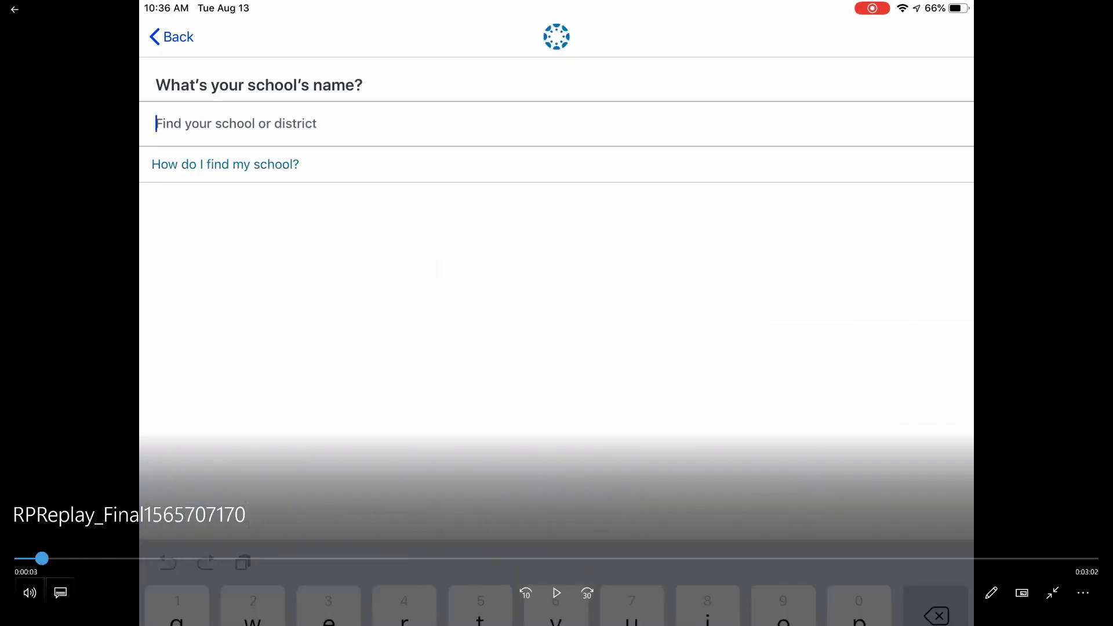
left_click(20, 558)
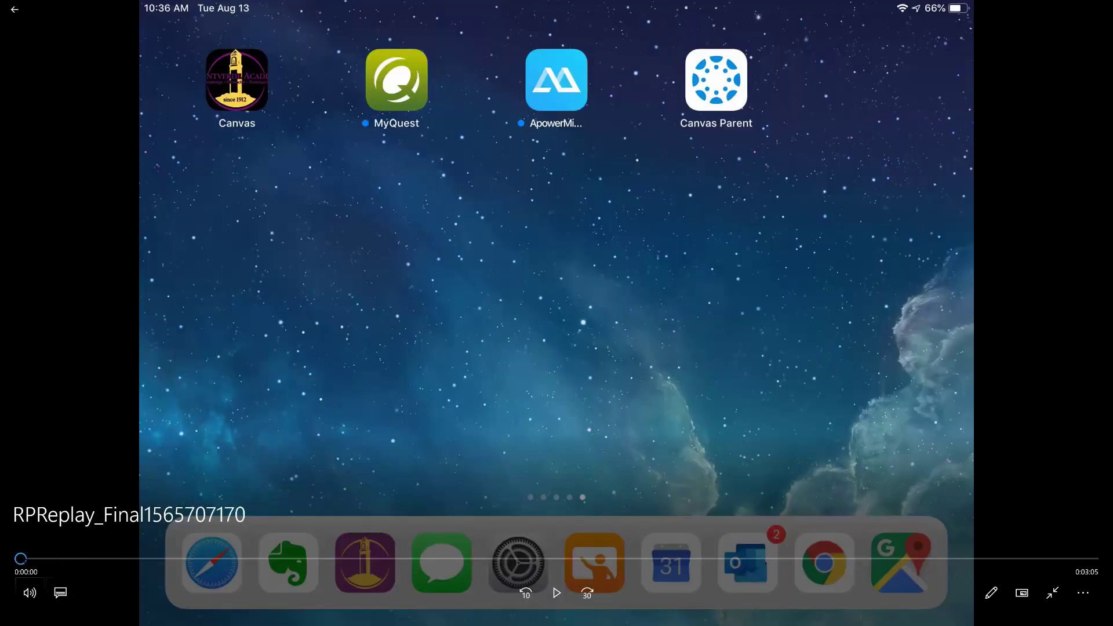
left_click(29, 558)
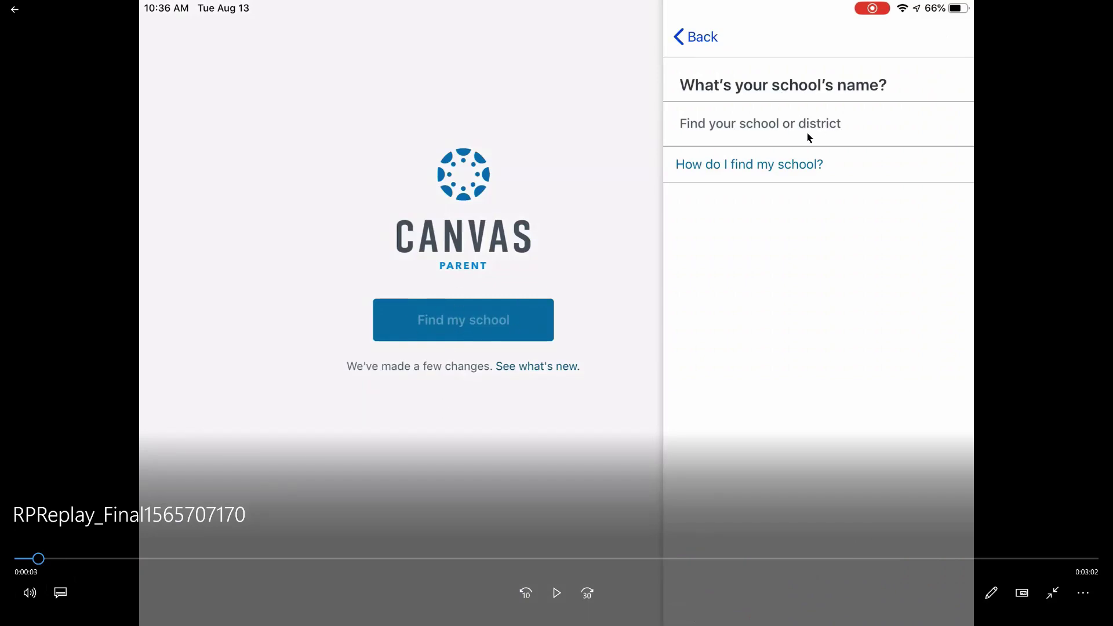
Play the recording onward, pausing at the Montverde Academy - Parent choice and at the montverde.instructure.com login page
left_click(557, 592)
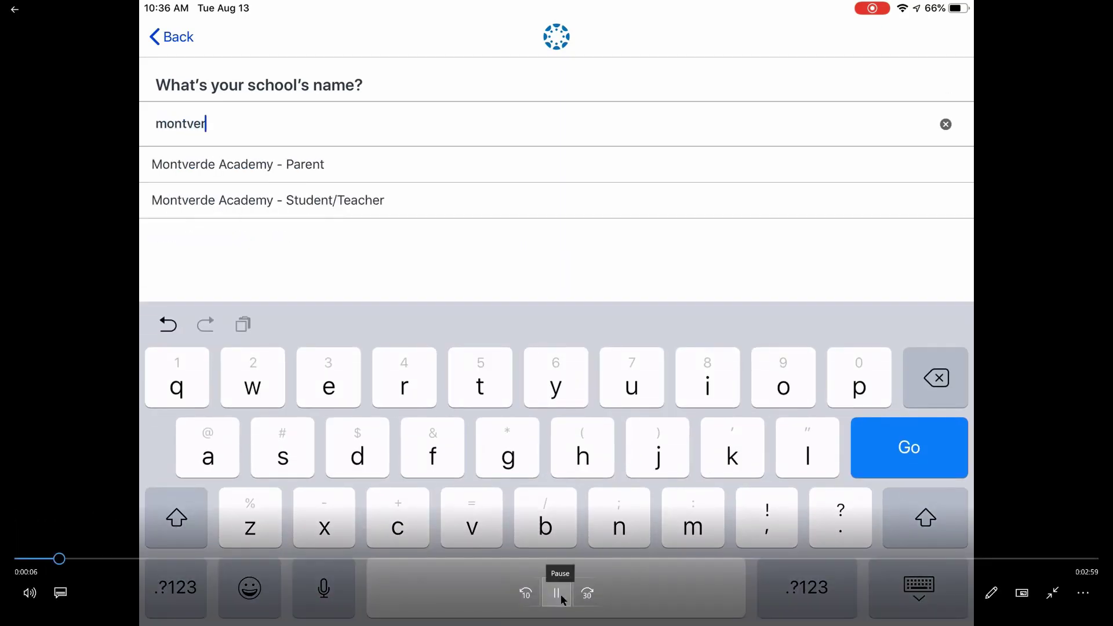
left_click(561, 593)
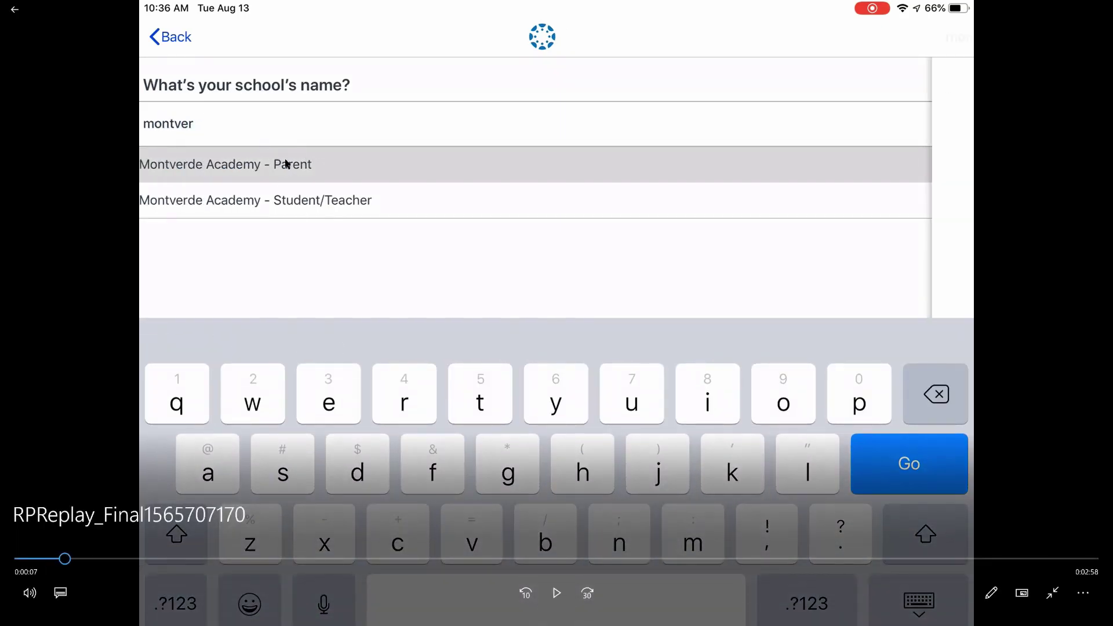
left_click(557, 593)
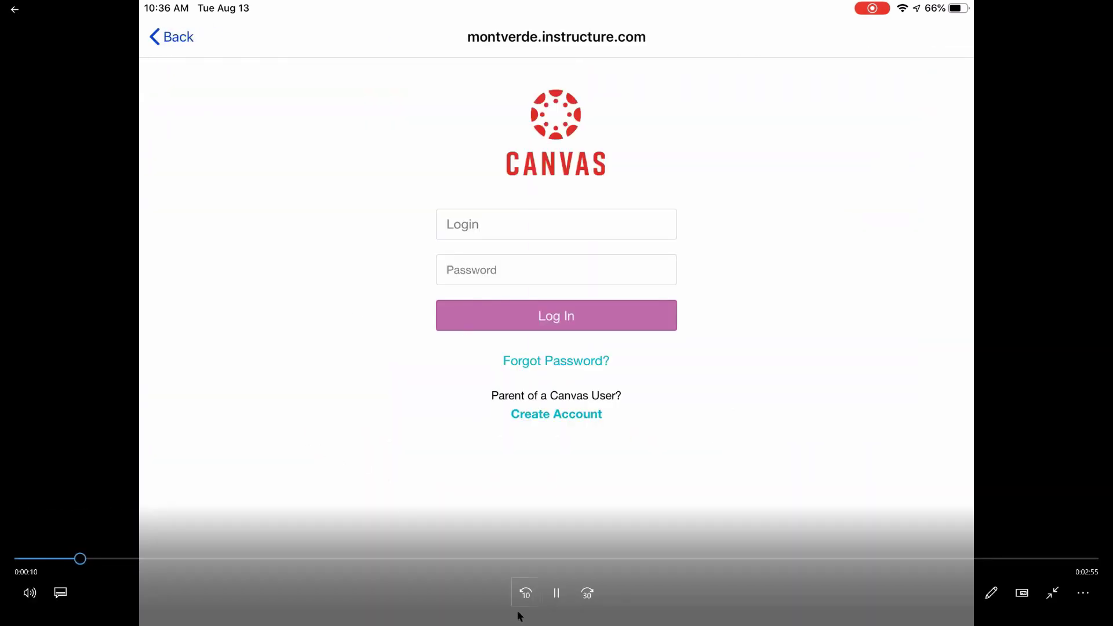
left_click(557, 593)
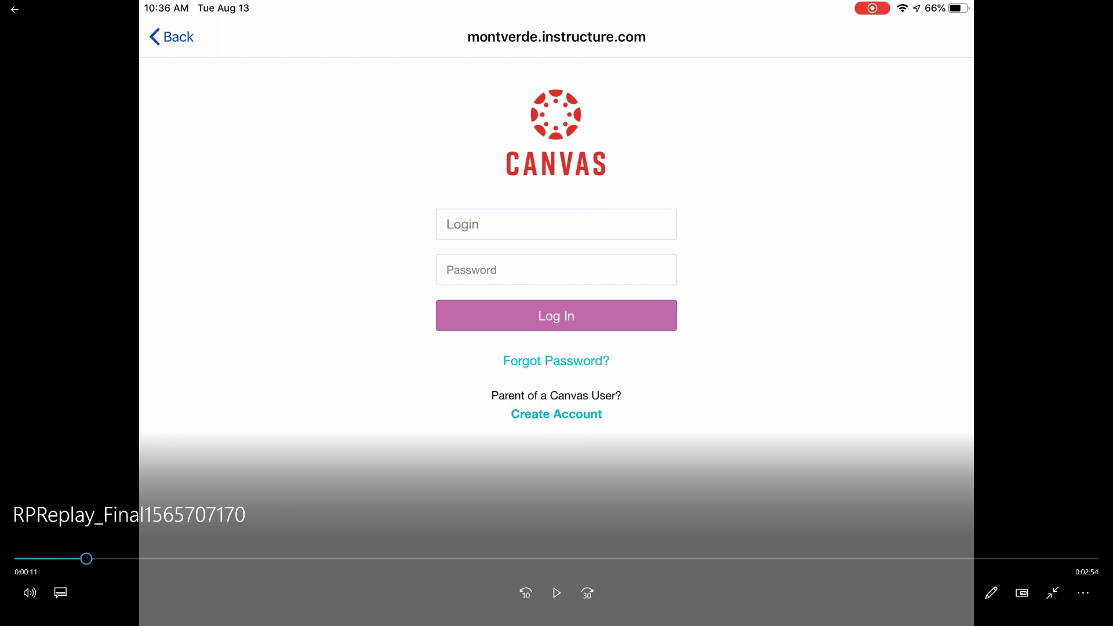
Skip the recording ahead to 0:01:19, play it until the student's course list shows, and pause at 0:01:22
left_click_drag(86, 558, 482, 580)
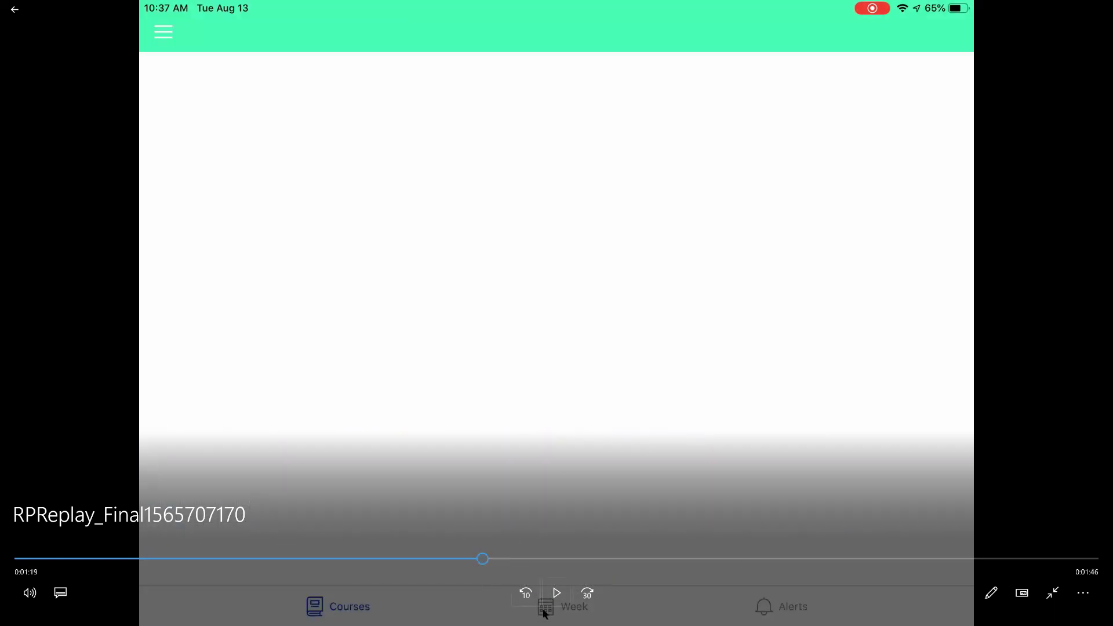
left_click(557, 593)
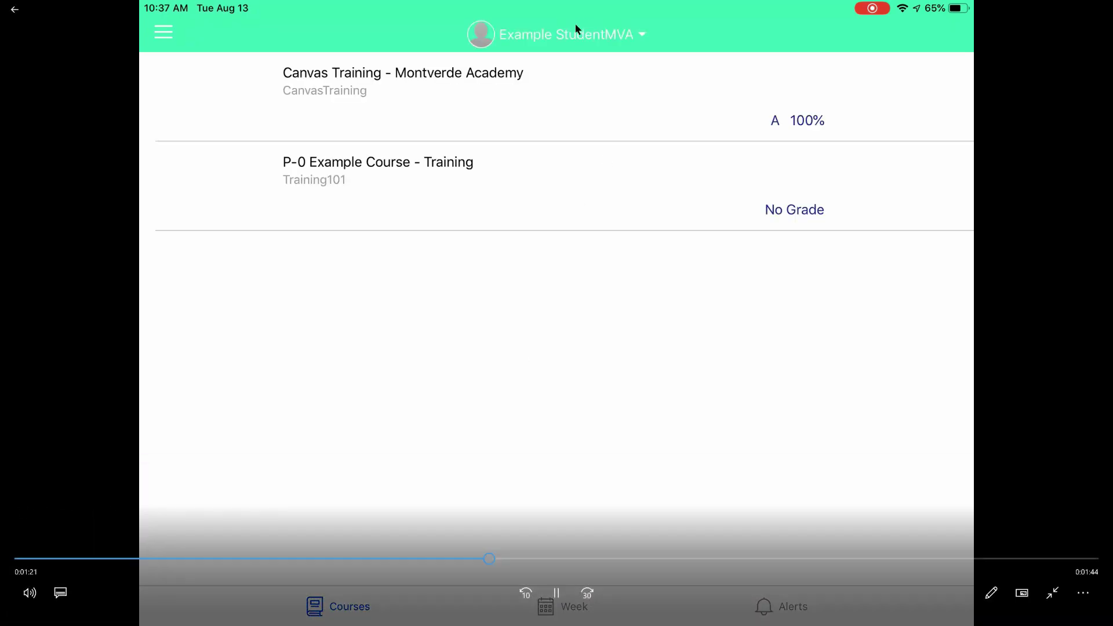
left_click(556, 592)
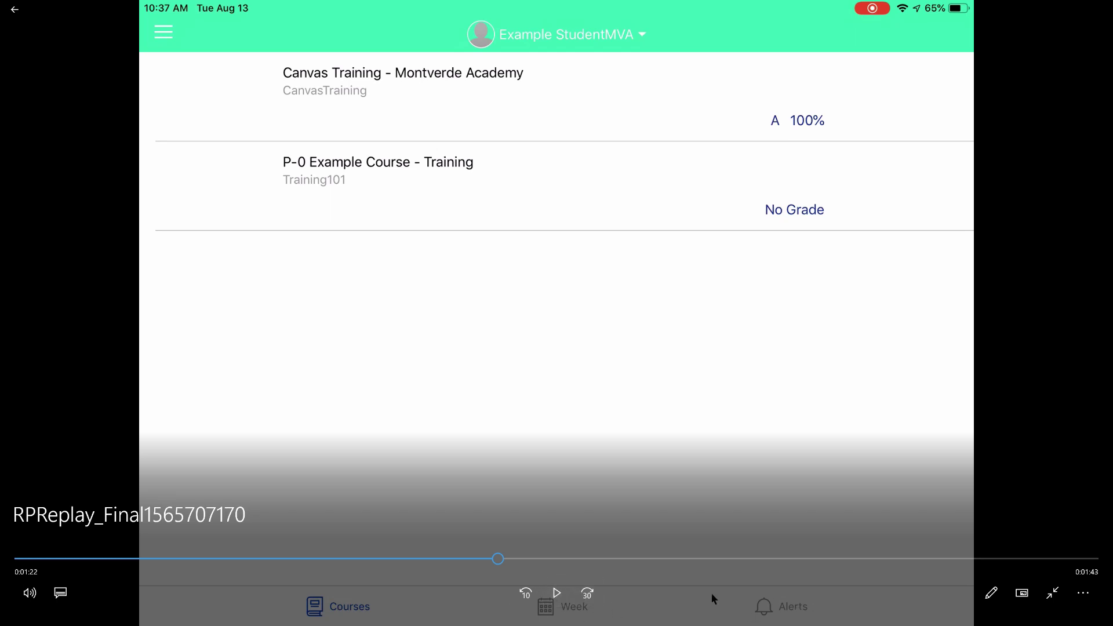
Move the paused recording through the Alerts page at 0:01:35 and the Add Student prompt, ending at the Manage Children menu at 0:01:41
left_click_drag(508, 560, 572, 560)
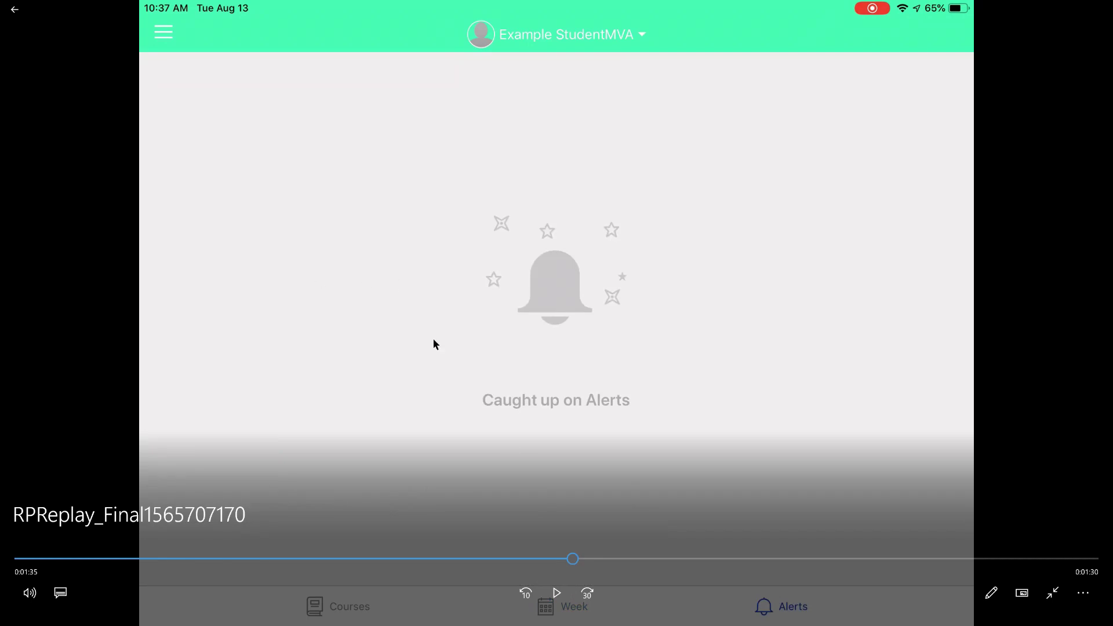
left_click(620, 558)
left_click(689, 559)
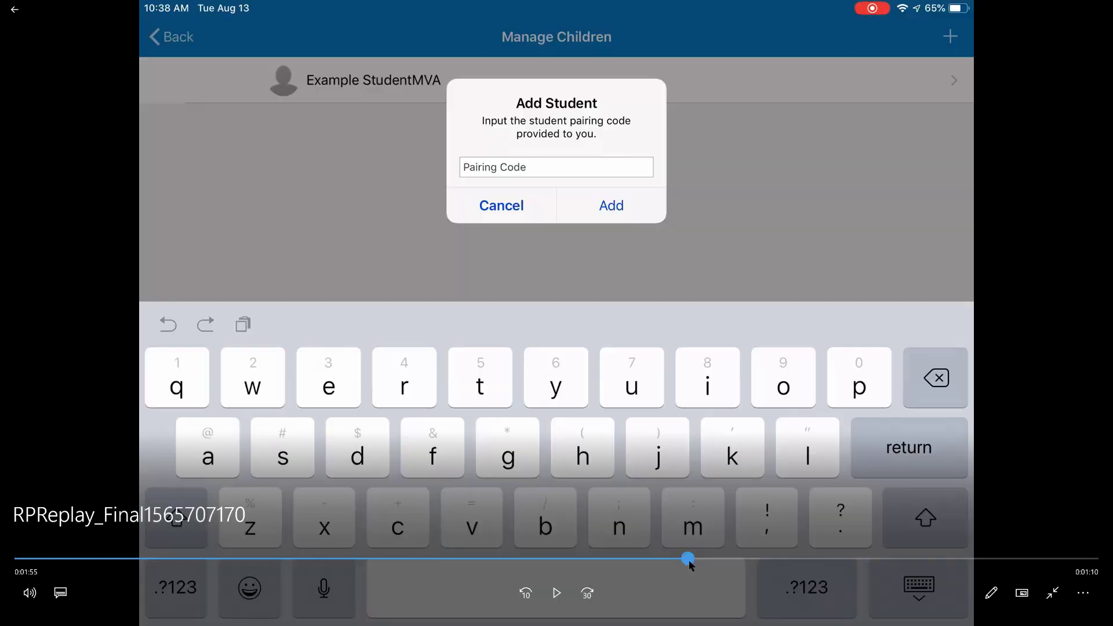
left_click(607, 558)
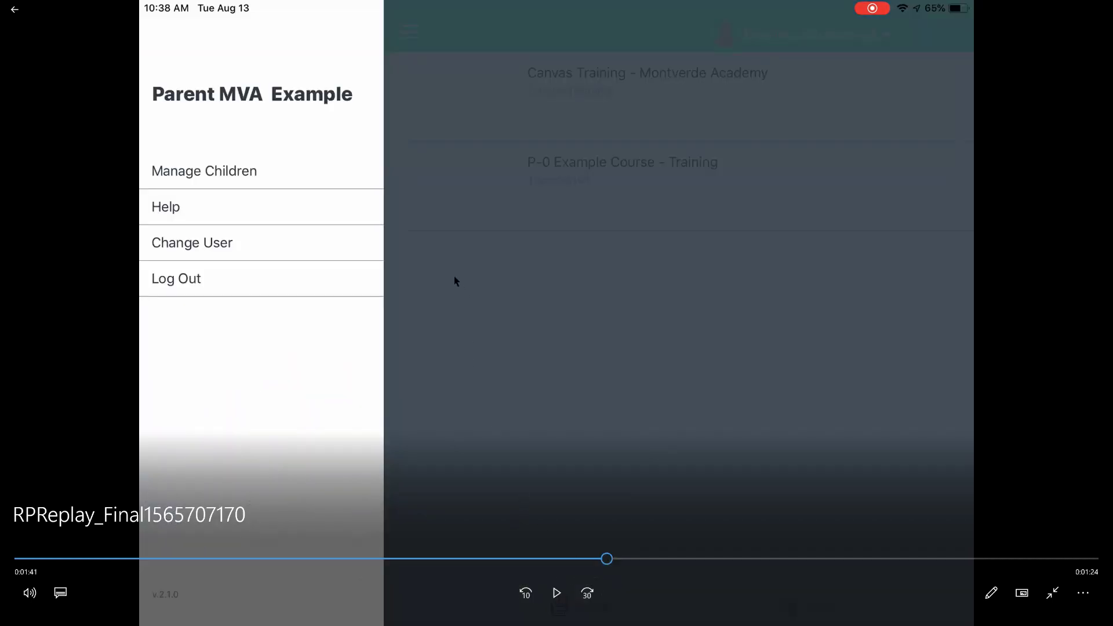